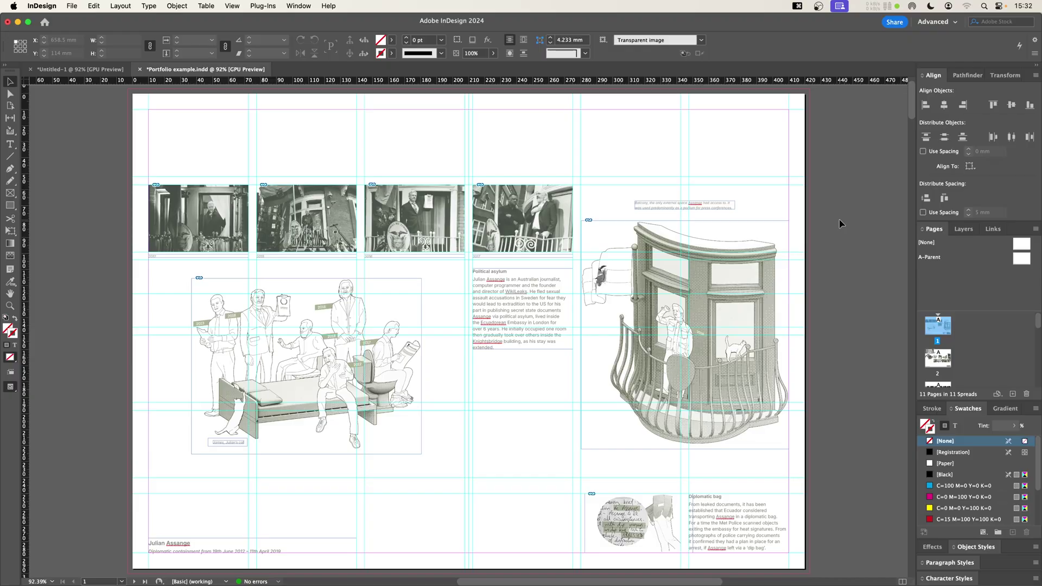
Export the document as '240127 - Portfolio.pdf' into the PDF exports folder.
scroll(840, 224, "down", 10)
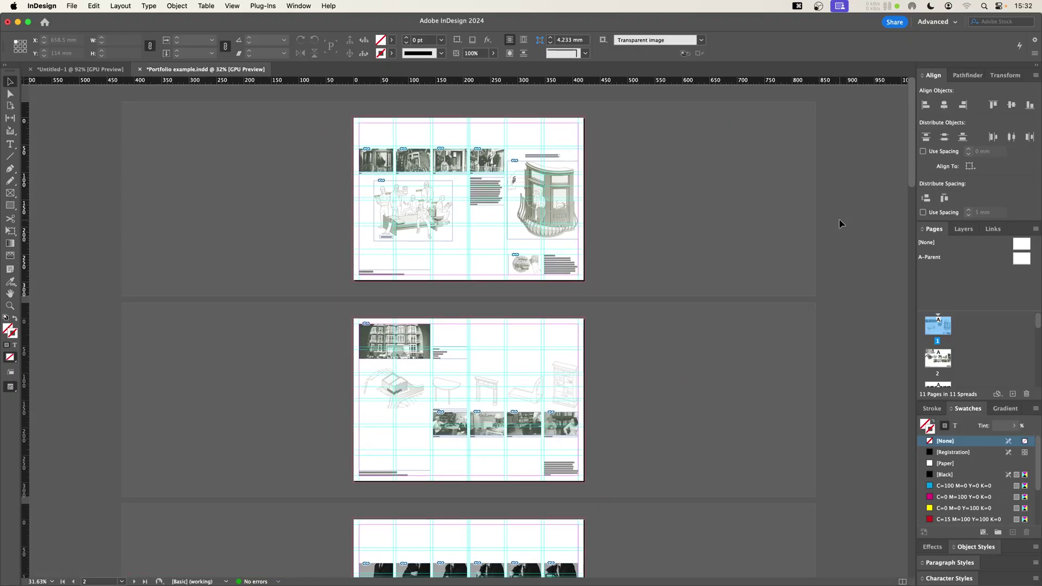
scroll(525, 138, "up", 4)
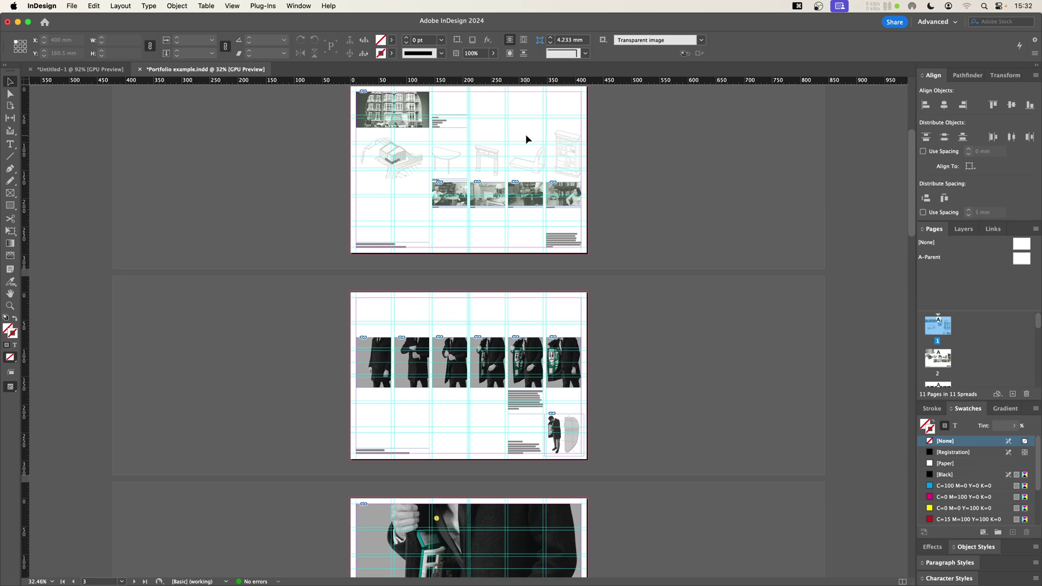
scroll(526, 137, "up", 5)
scroll(481, 161, "up", 3)
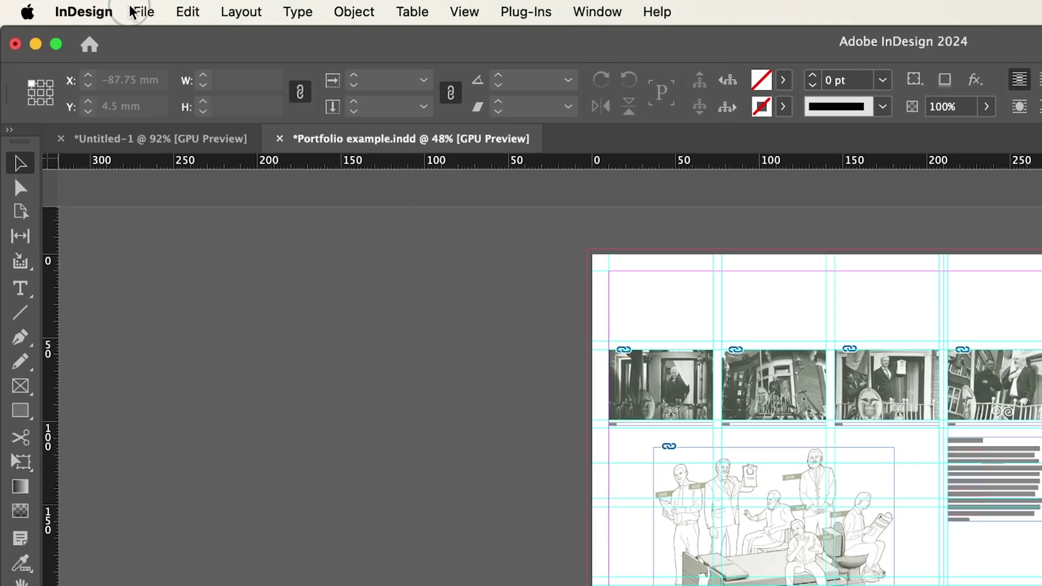
left_click(72, 6)
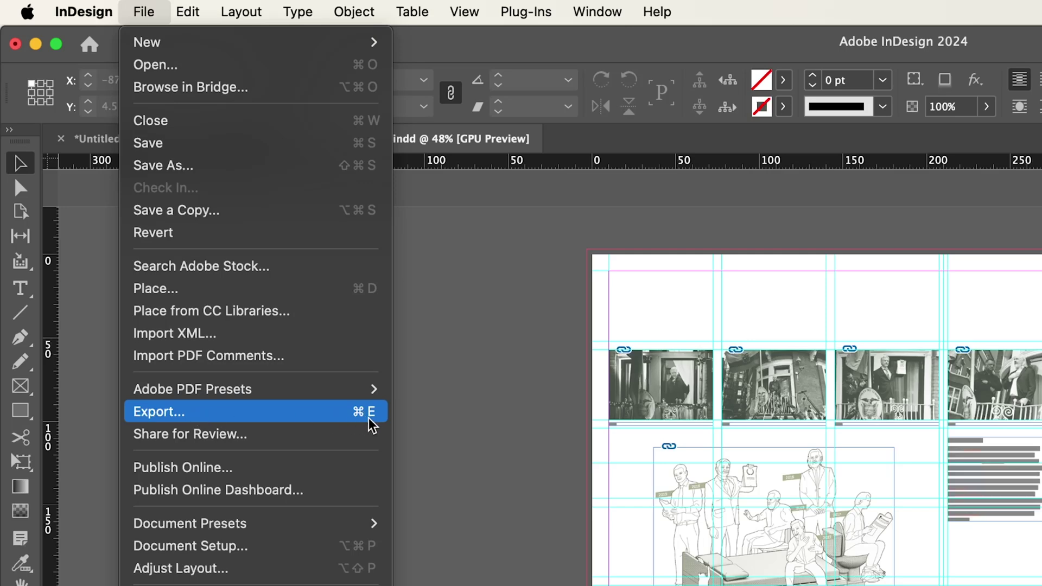
left_click(285, 420)
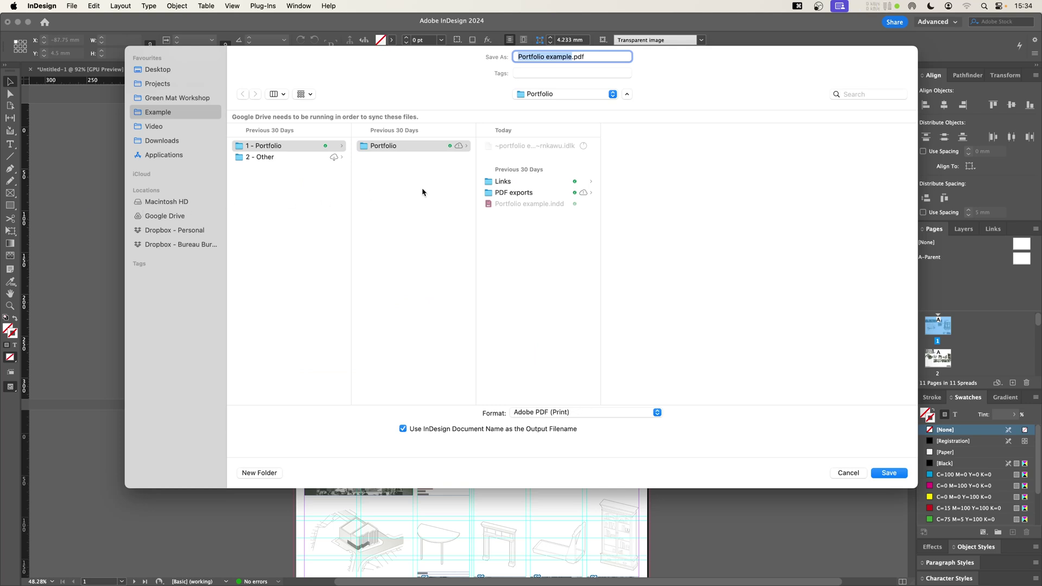
left_click(516, 194)
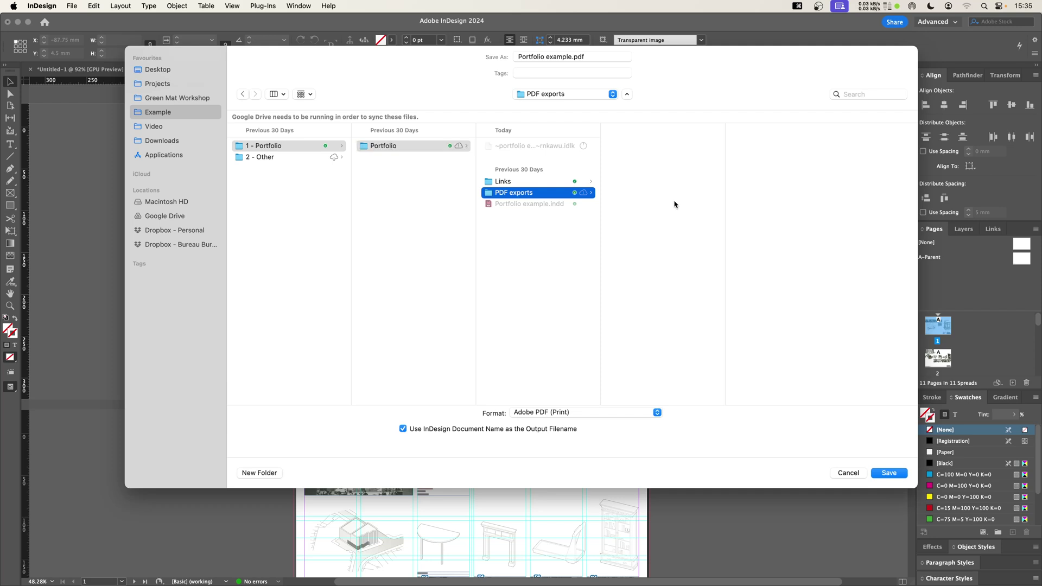
key("shift+Tab")
type("240127 - Portfolio")
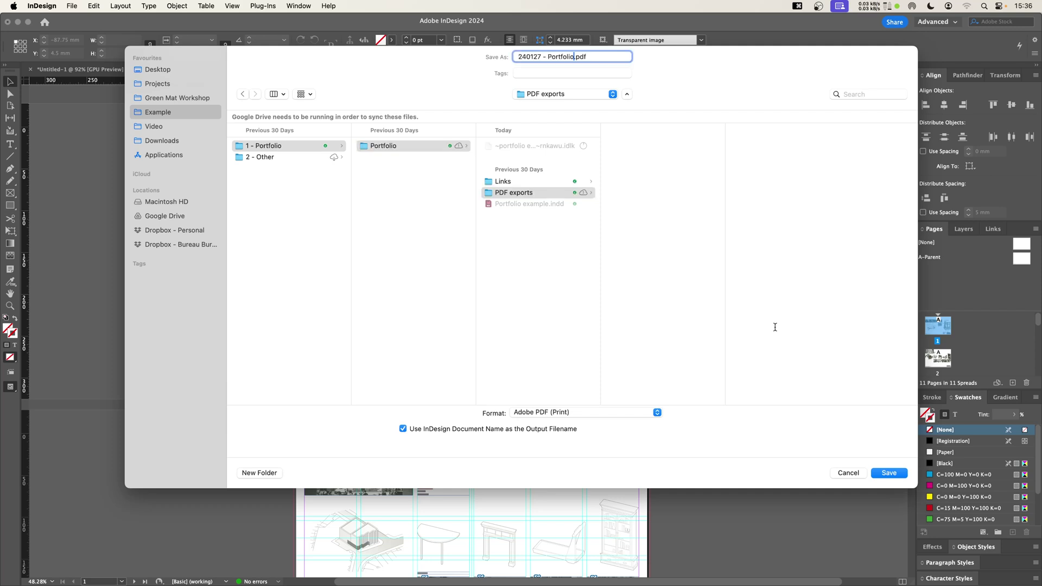
left_click(889, 473)
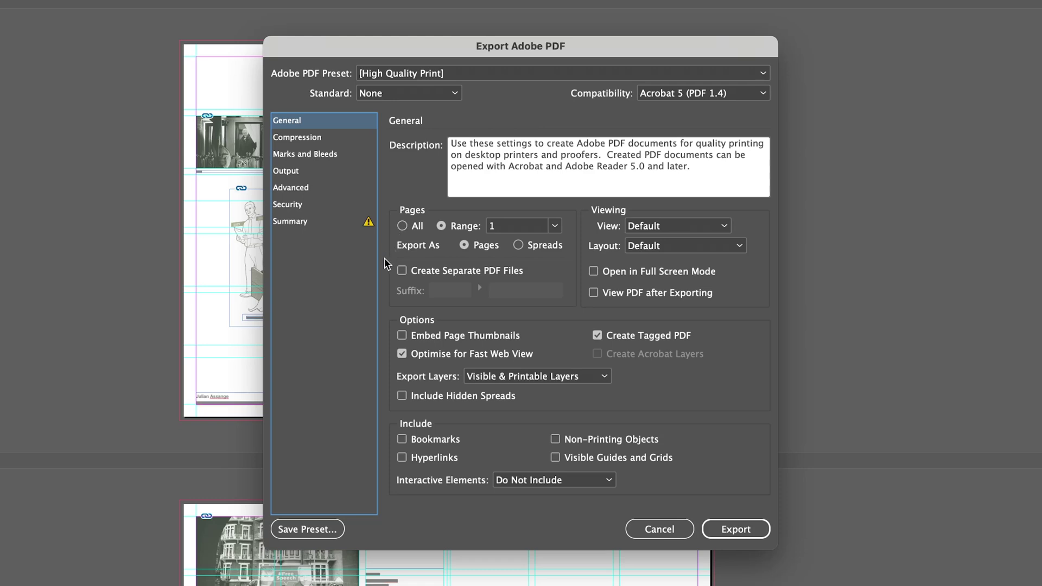
Try a page range of 3-5, then set the PDF export back to all pages.
left_click(403, 226)
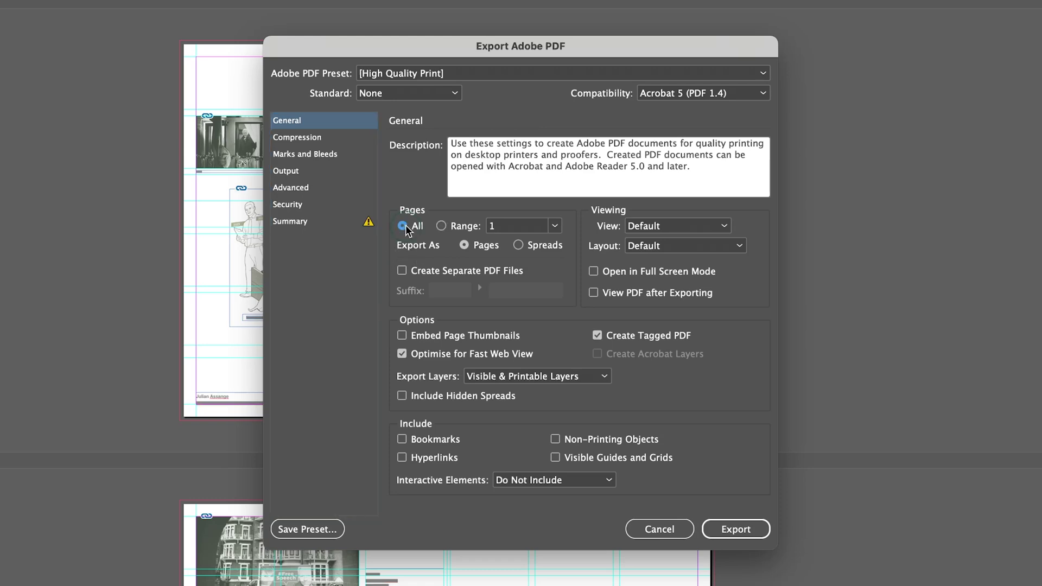
left_click(441, 227)
double_click(500, 228)
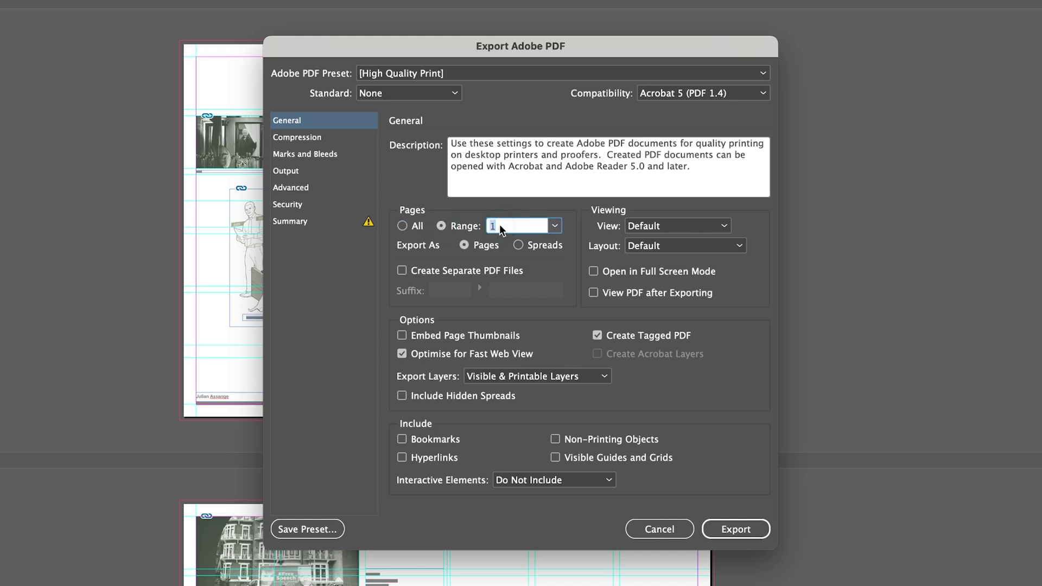
type("3-5")
left_click(402, 226)
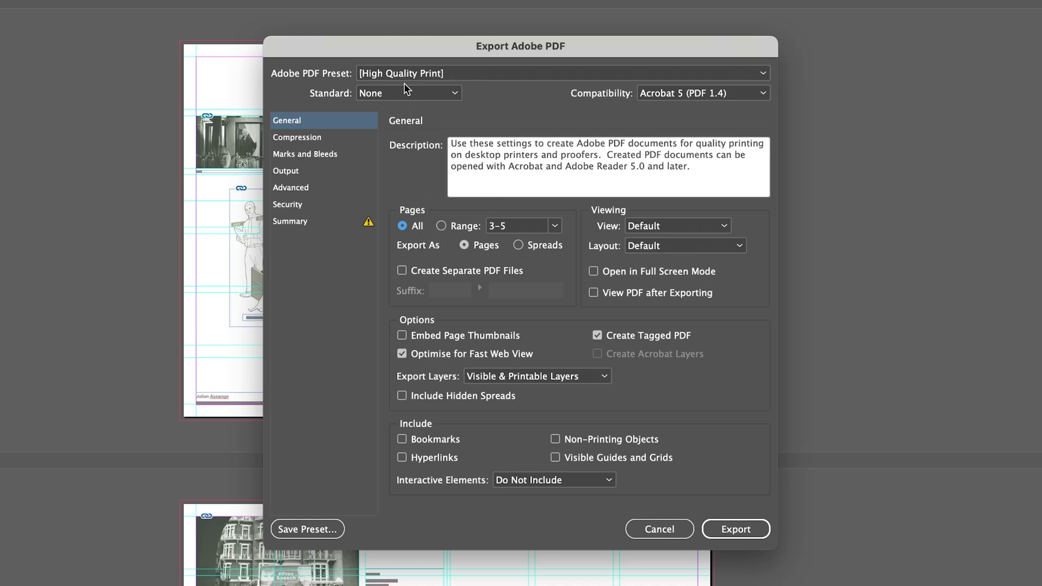
Export the PDF with High Quality Print and confirm completion in Background Tasks.
left_click(730, 528)
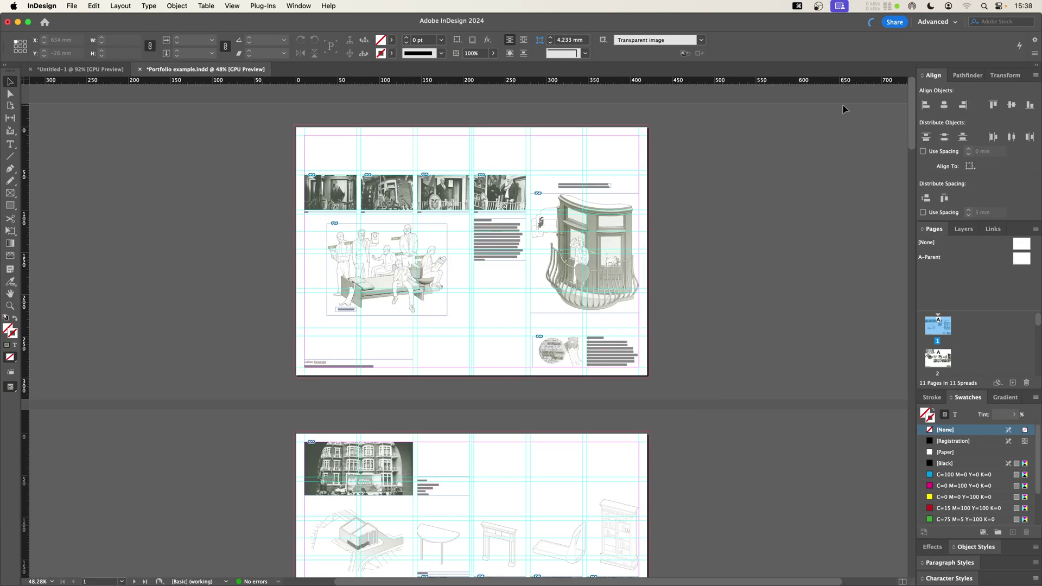
left_click(872, 24)
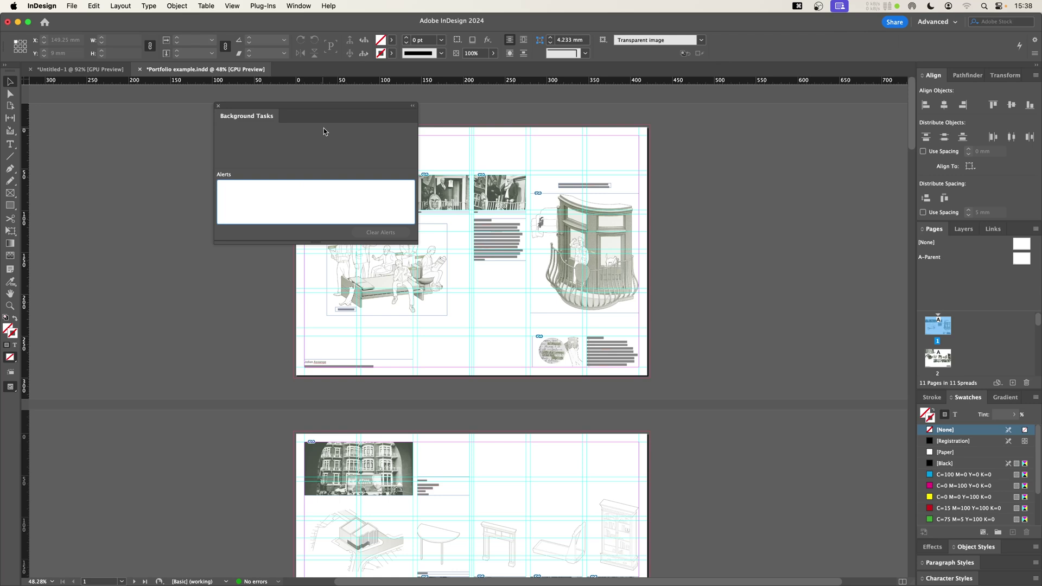
left_click(219, 106)
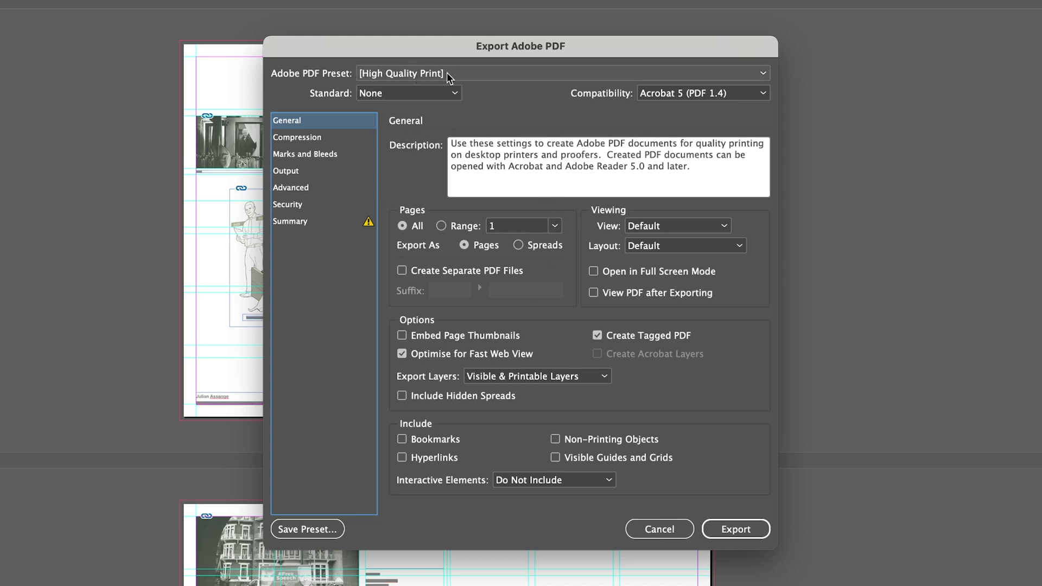
Lower colour image compression quality from Maximum to High and export the PDF again.
left_click(302, 142)
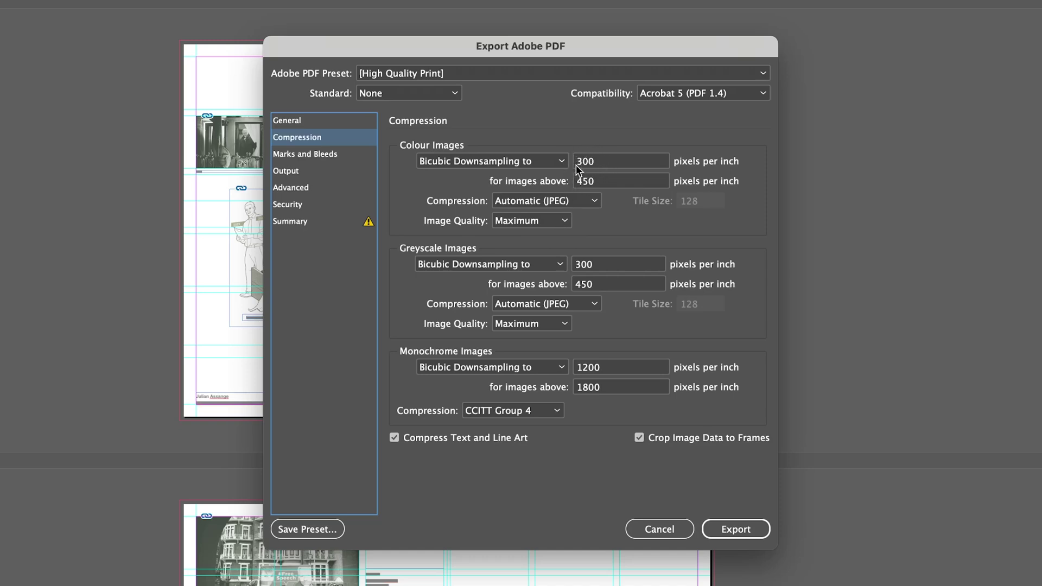
left_click(544, 221)
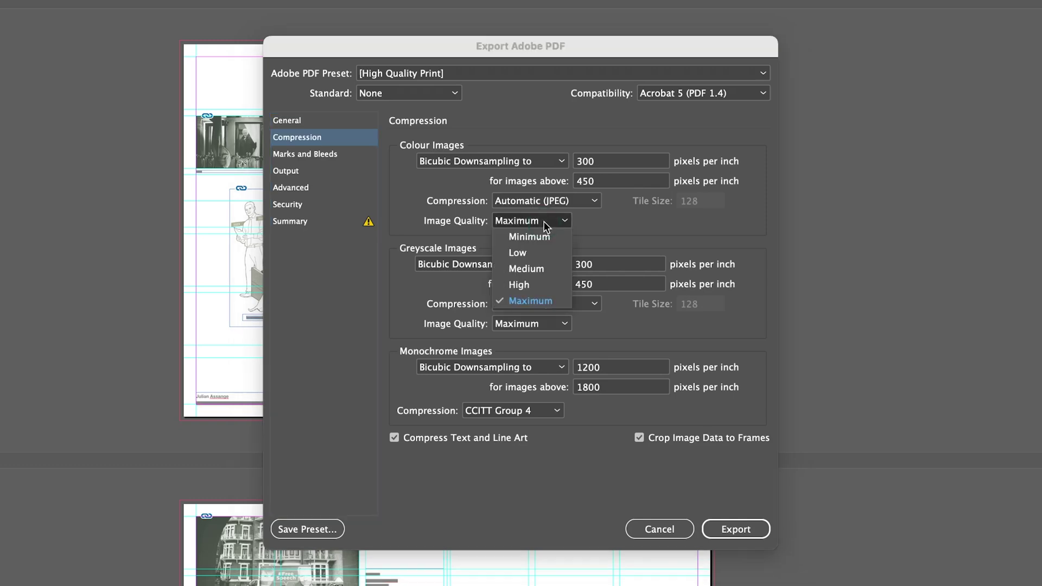
left_click(526, 285)
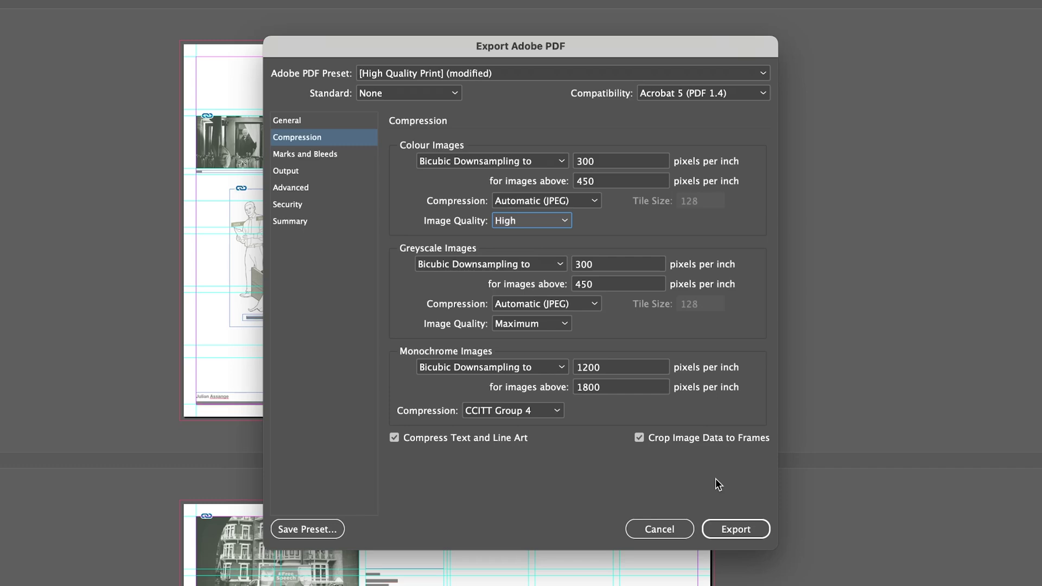
left_click(731, 526)
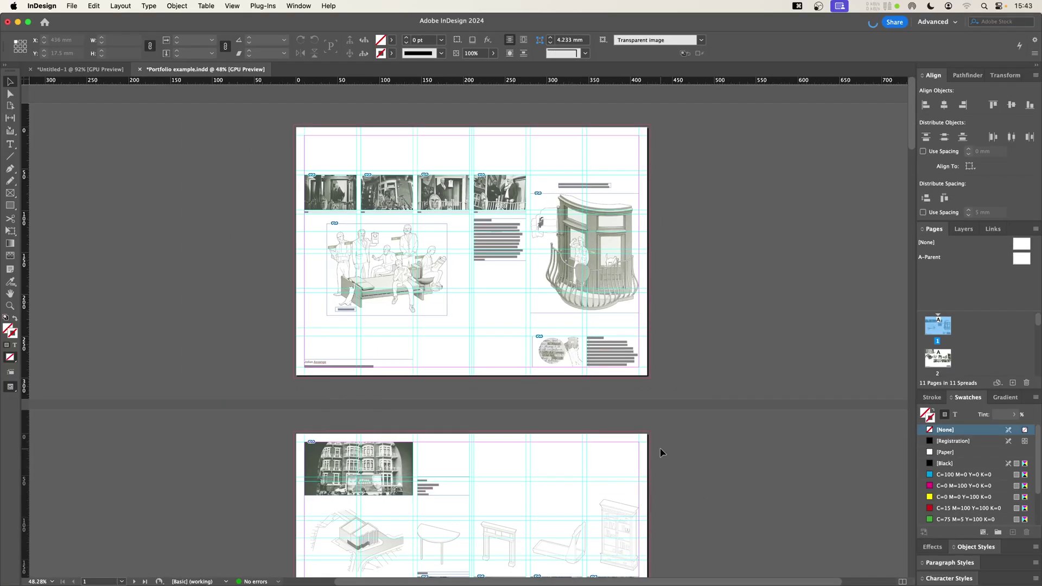
In Finder, compare the original 20.4 MB PDF with the 18.5 MB second export.
key("super+Tab")
left_click(656, 155)
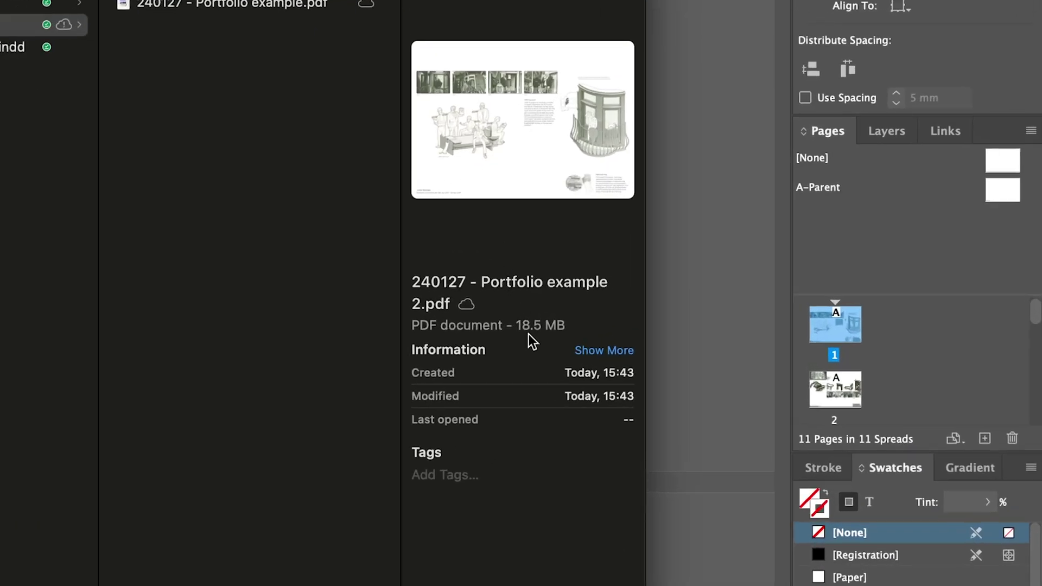
left_click(302, 4)
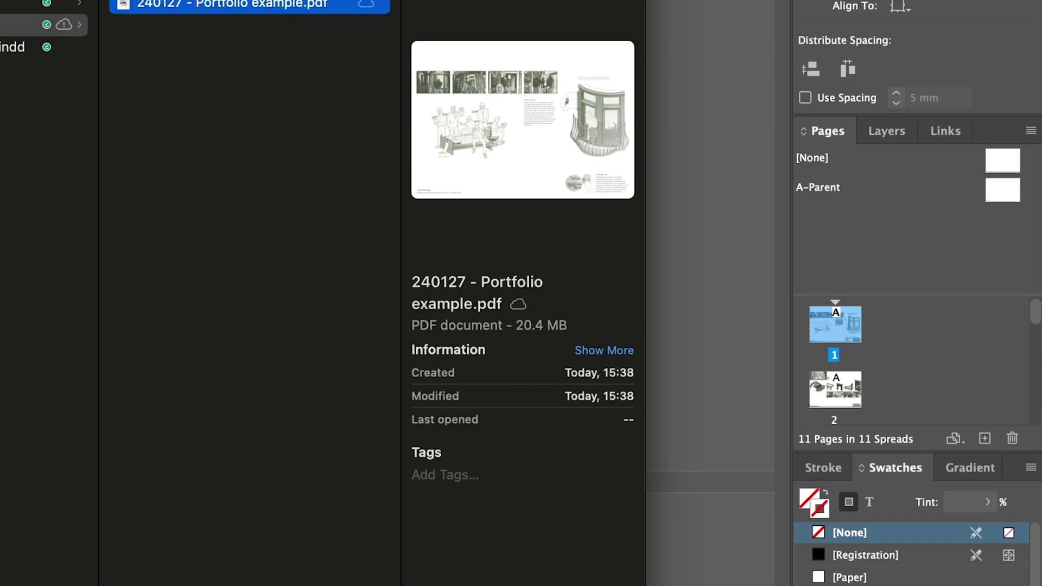
key("Up")
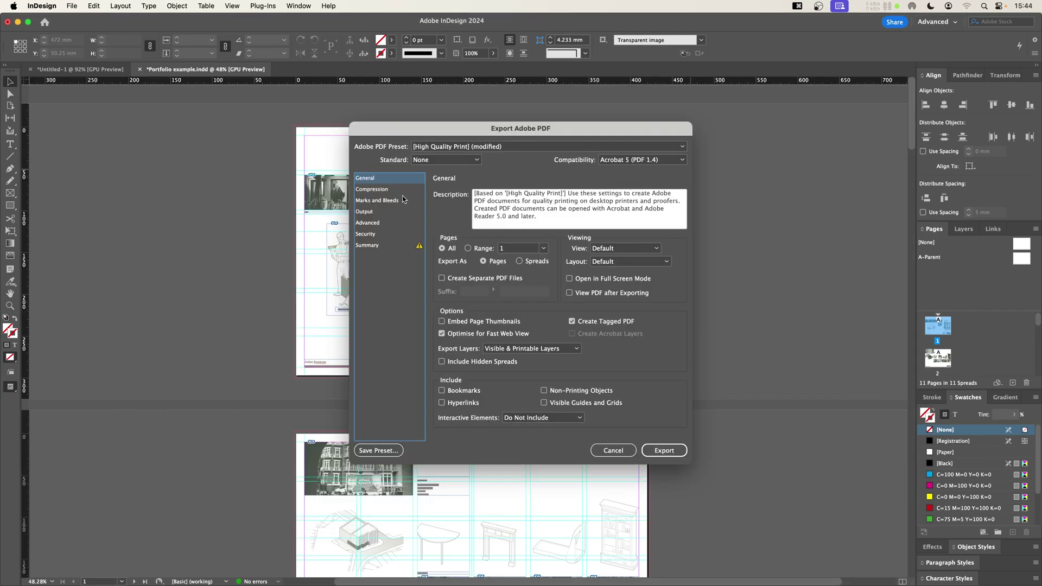
Set colour and greyscale image quality to Medium and export a third PDF.
left_click(402, 201)
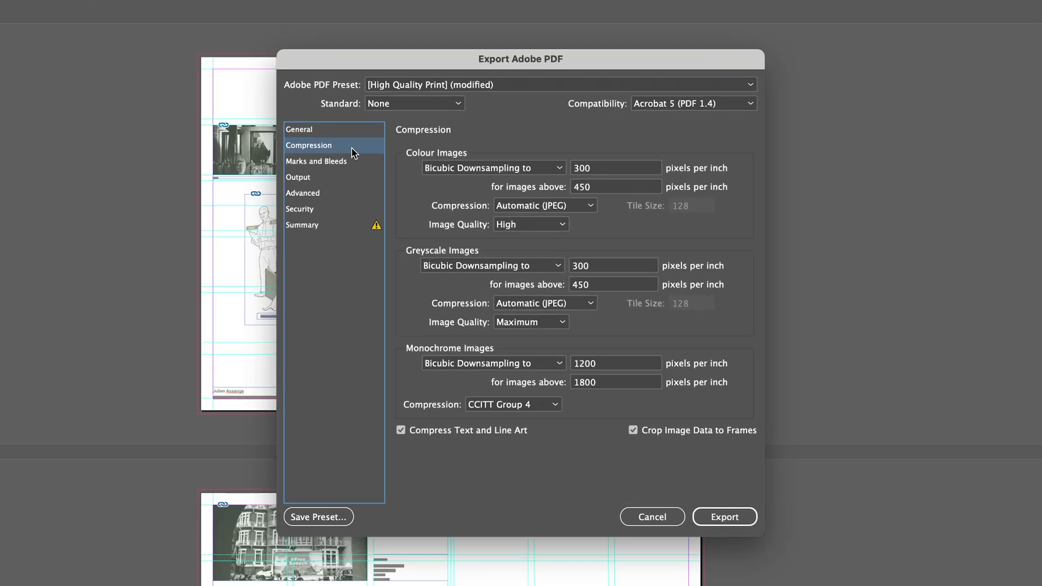
left_click(533, 225)
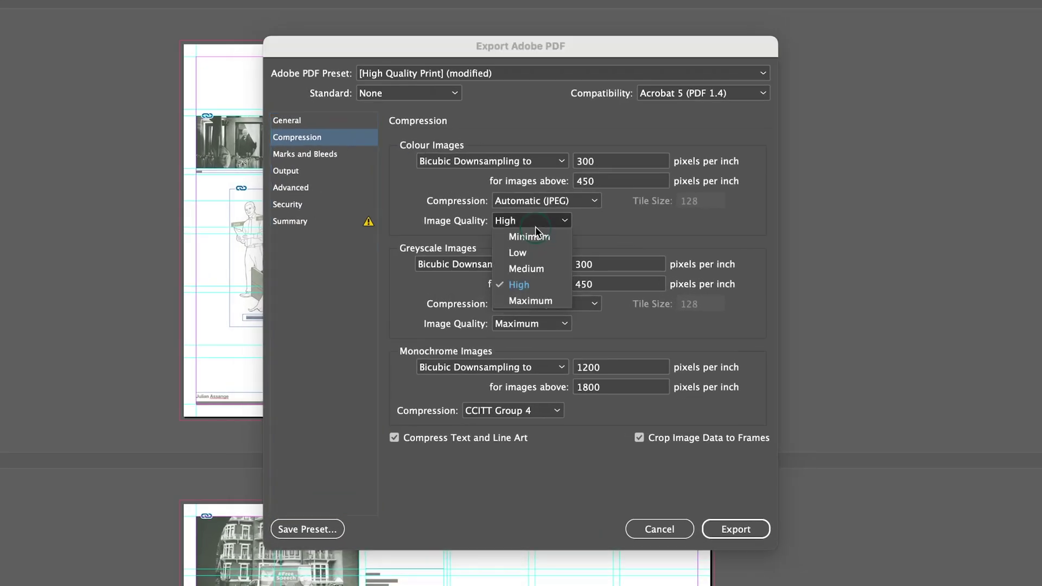
left_click(523, 271)
left_click(514, 325)
left_click(515, 372)
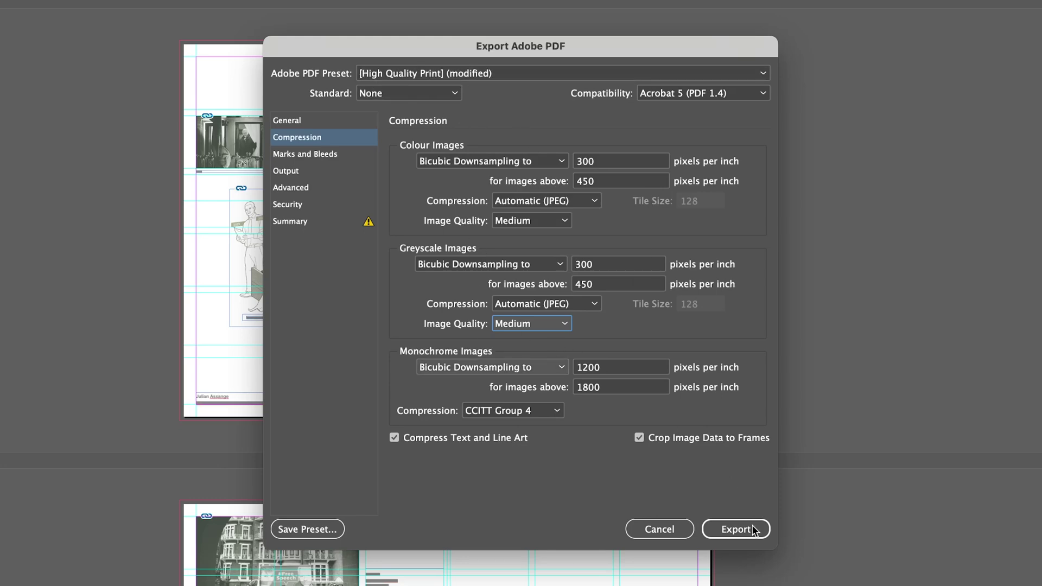
left_click(736, 530)
In Finder's PDF exports folder, select '240127 - Portfolio example 3.pdf'.
key("super+Tab")
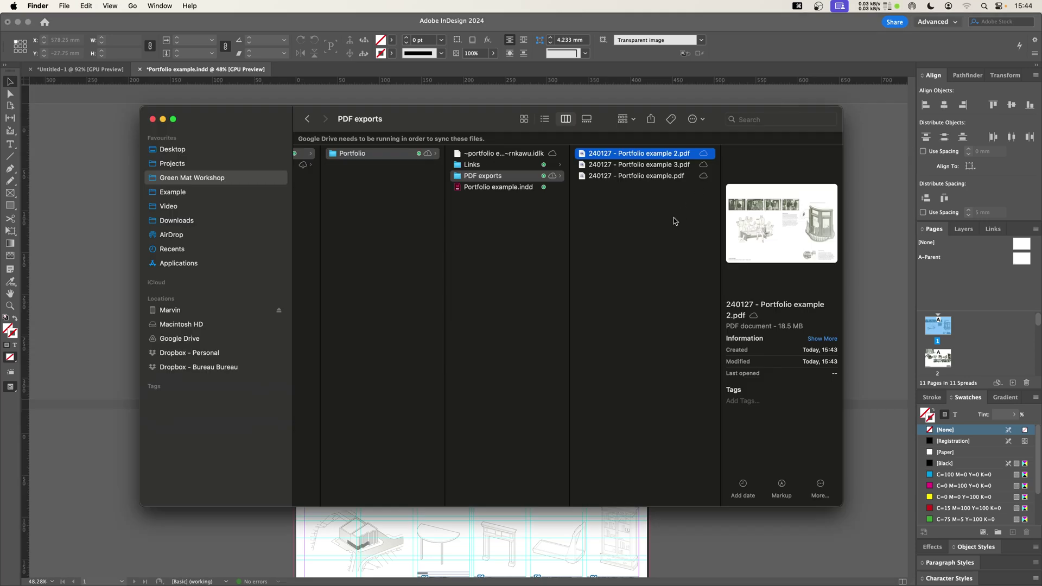
left_click(656, 166)
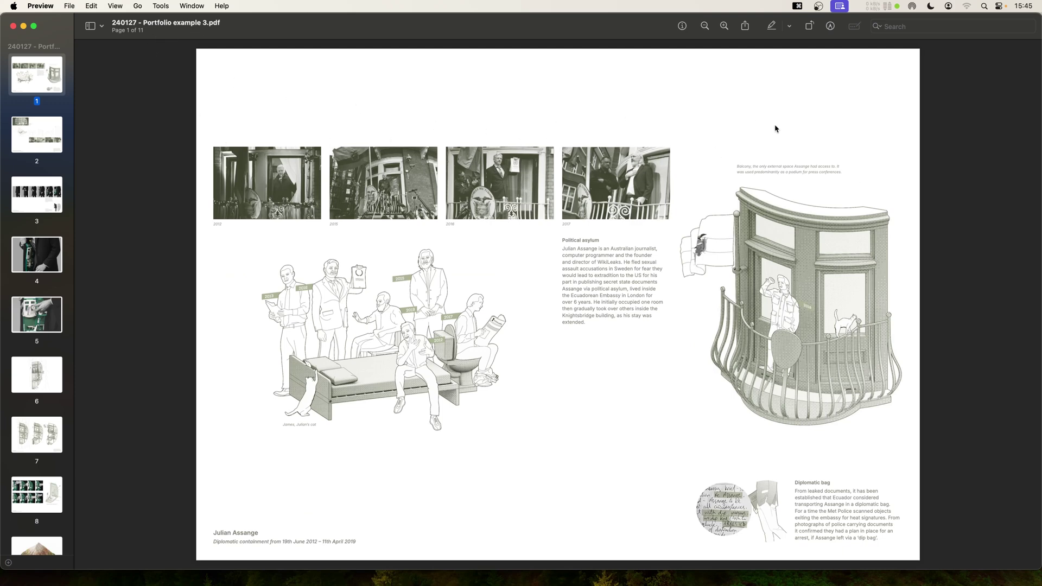
Review pages 2 through 7 of the example 3 PDF in Preview, then return to InDesign.
left_click(37, 144)
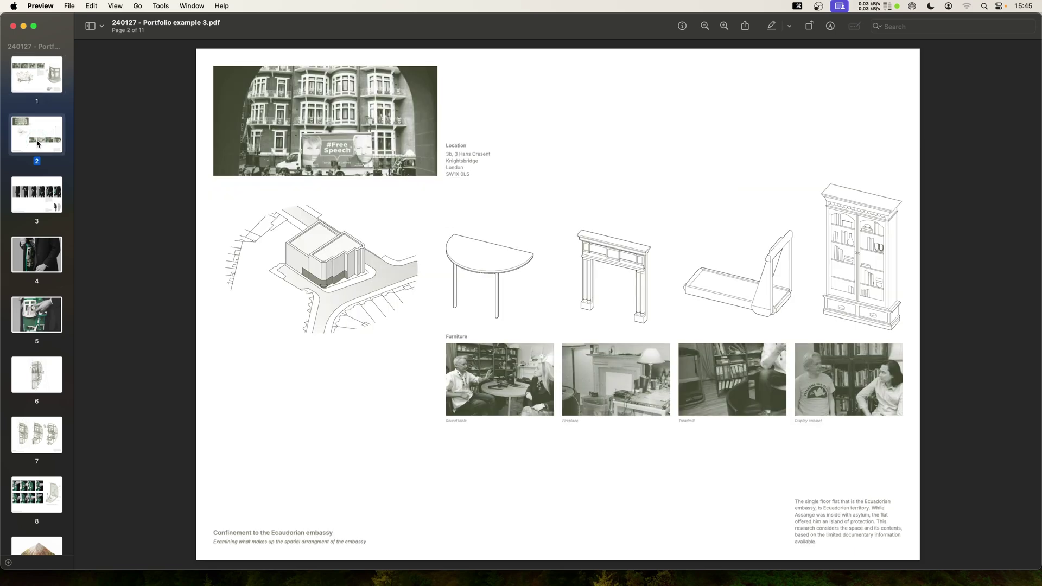
key("Down")
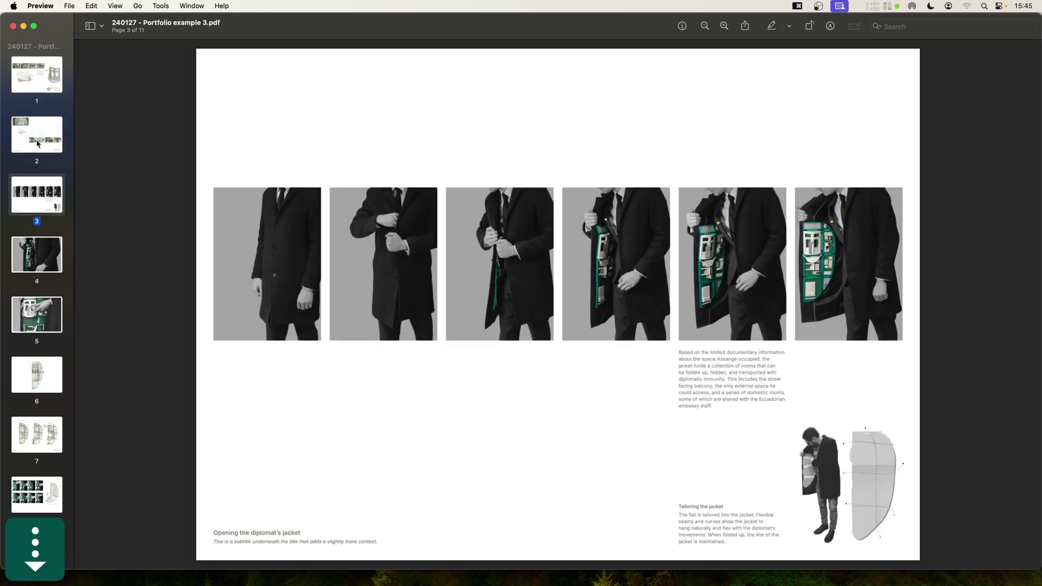
key("Down")
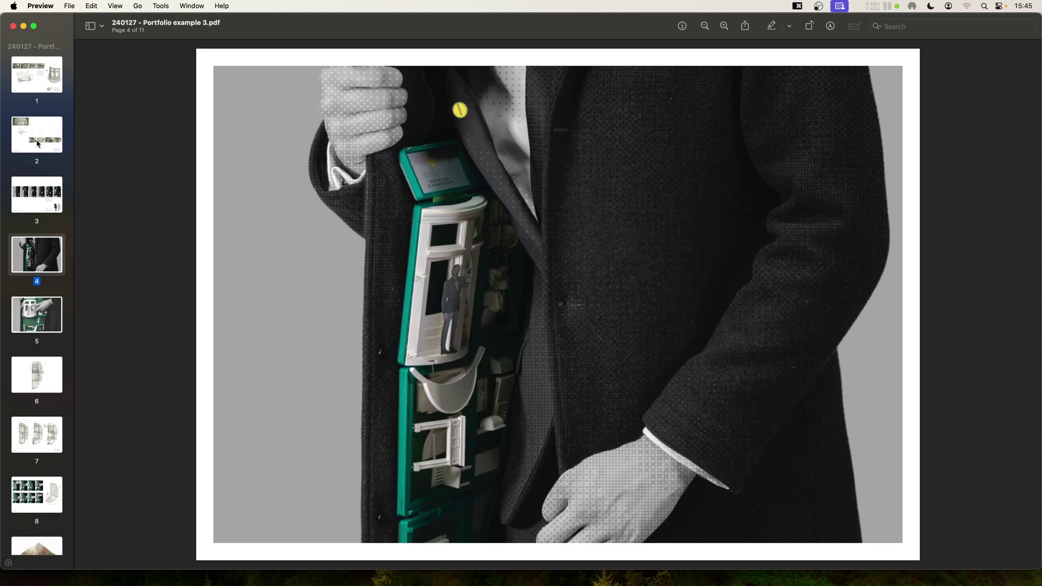
key("Down")
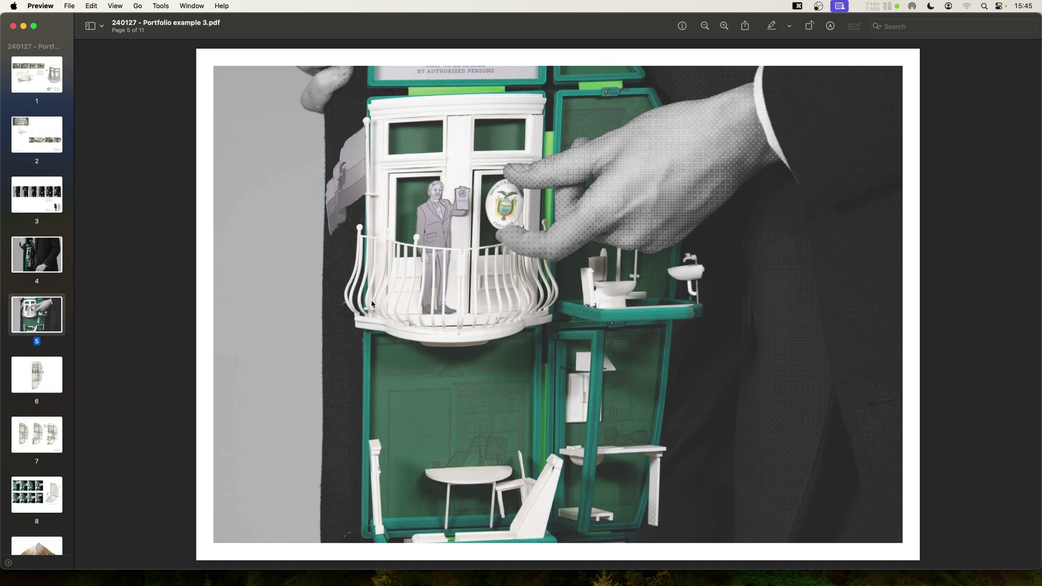
key("Down")
key("Down")
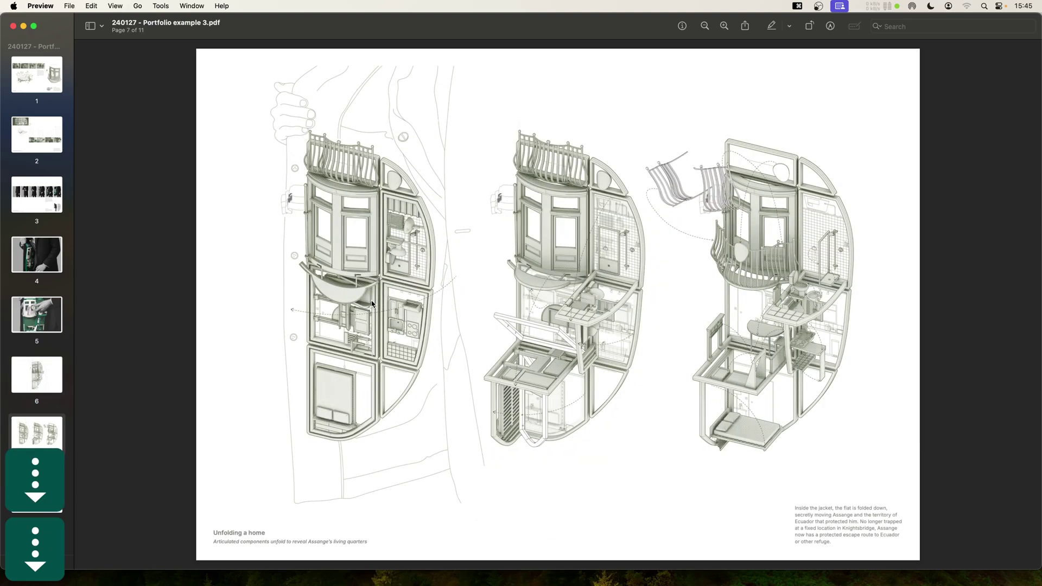
key("super+Tab")
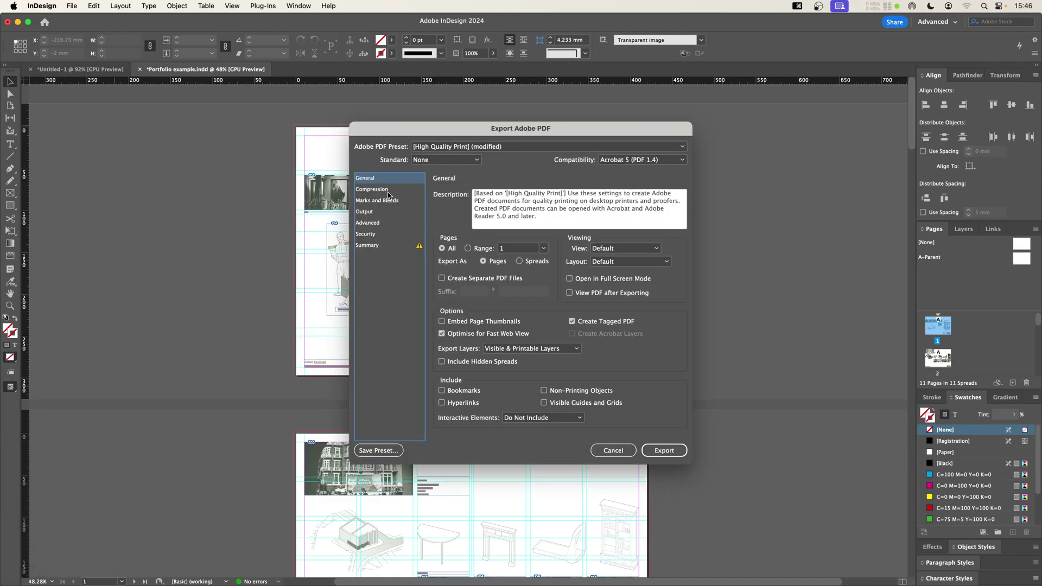
Downsample colour and greyscale images to 150 ppi for images above 150 ppi.
left_click(380, 196)
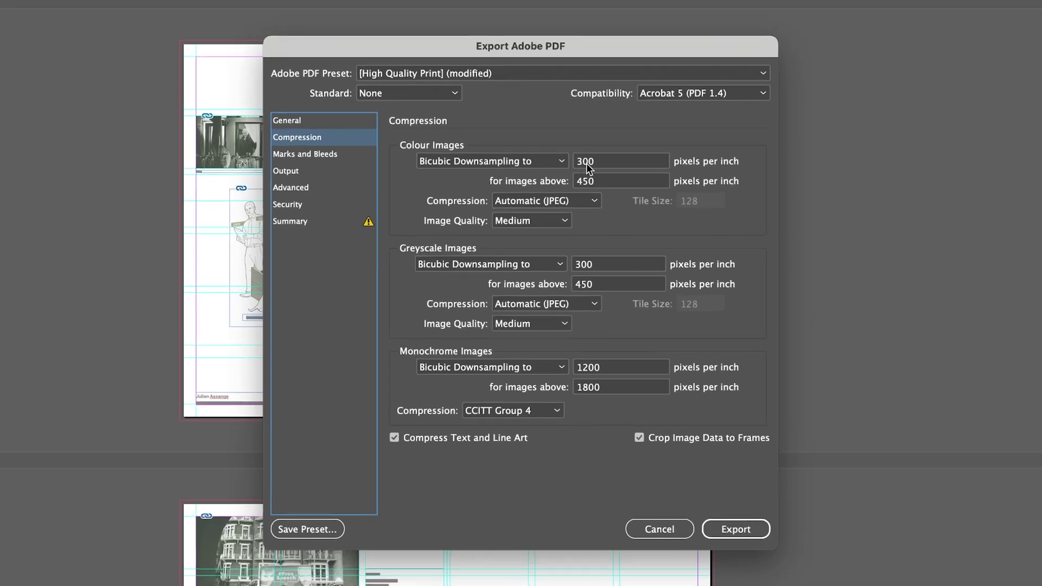
double_click(586, 162)
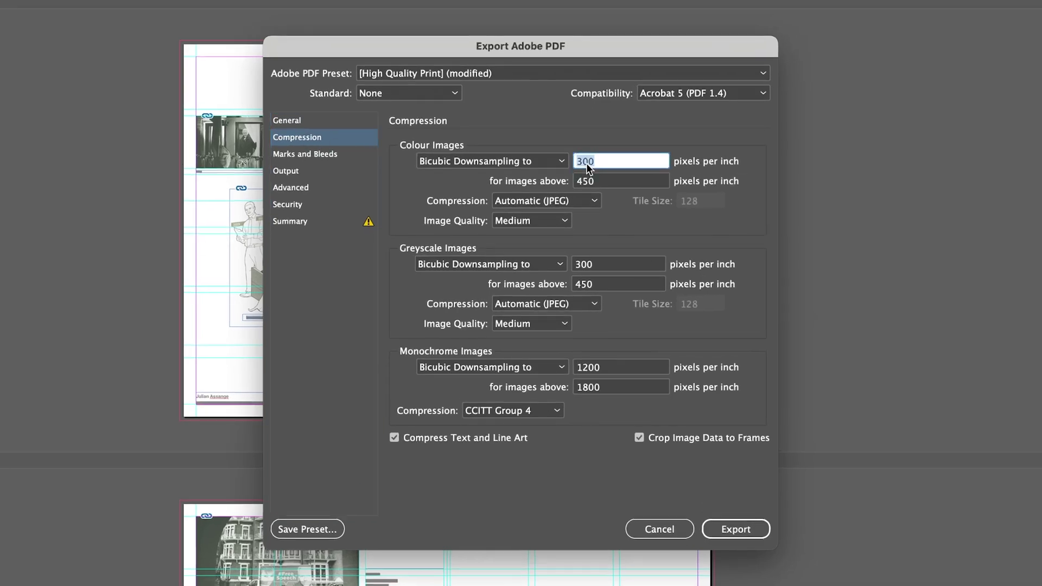
type("150")
key("Tab")
type("150")
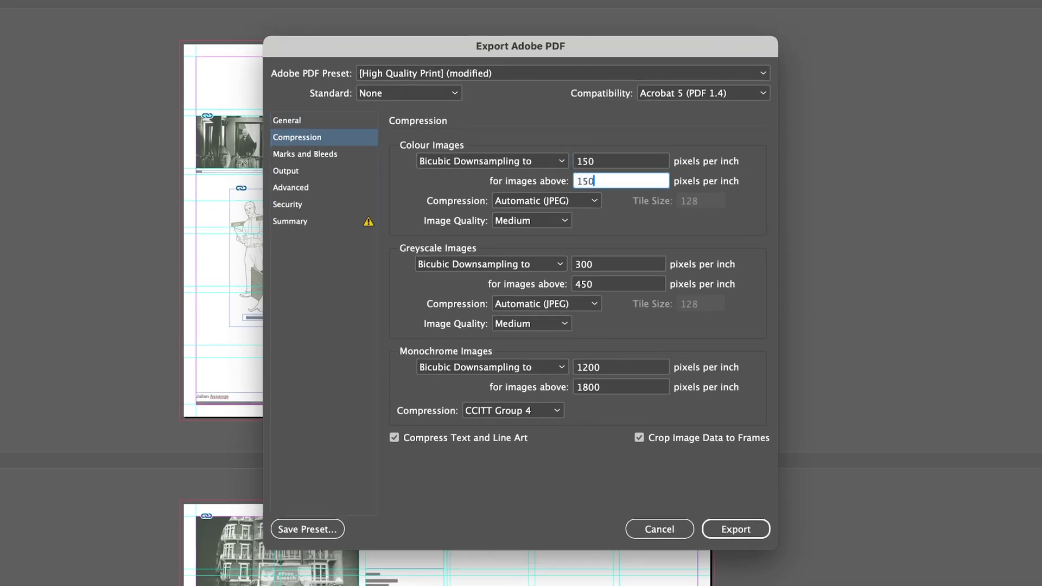
left_click(584, 265)
type("150")
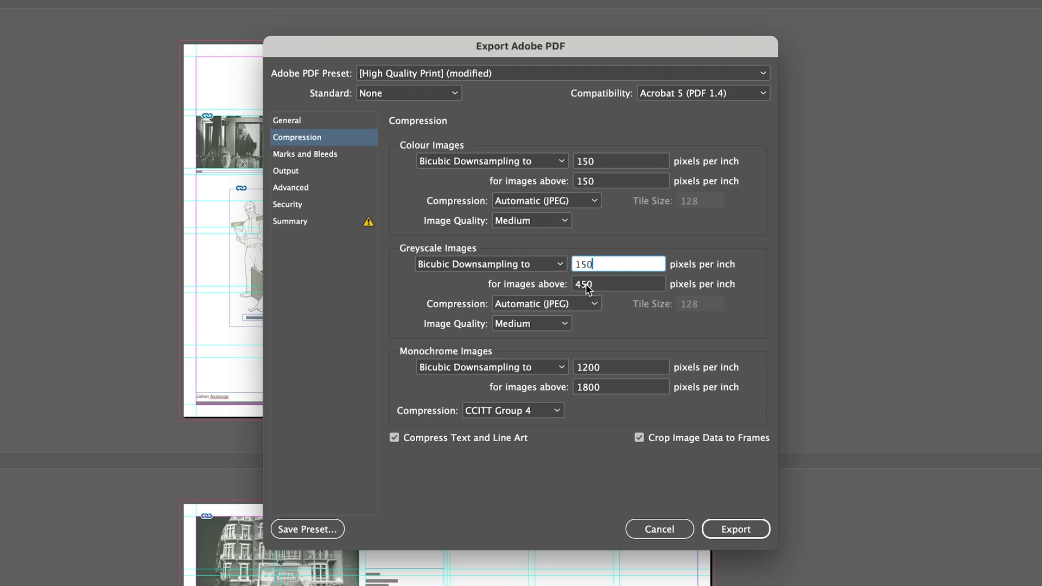
key("Tab")
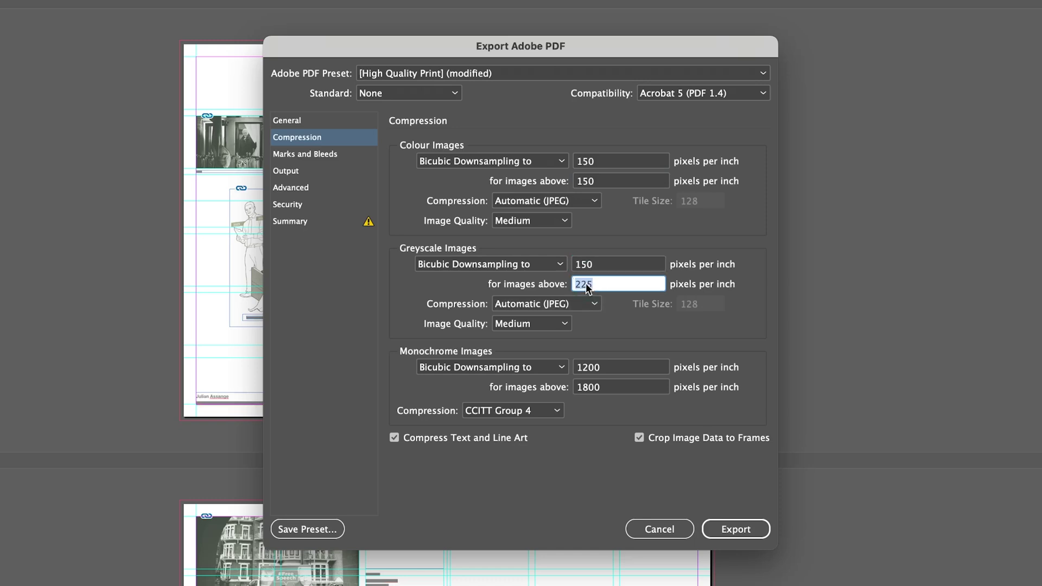
type("150")
Downsample monochrome images to 150 ppi above 150 ppi and export the fourth PDF.
left_click(588, 365)
double_click(588, 367)
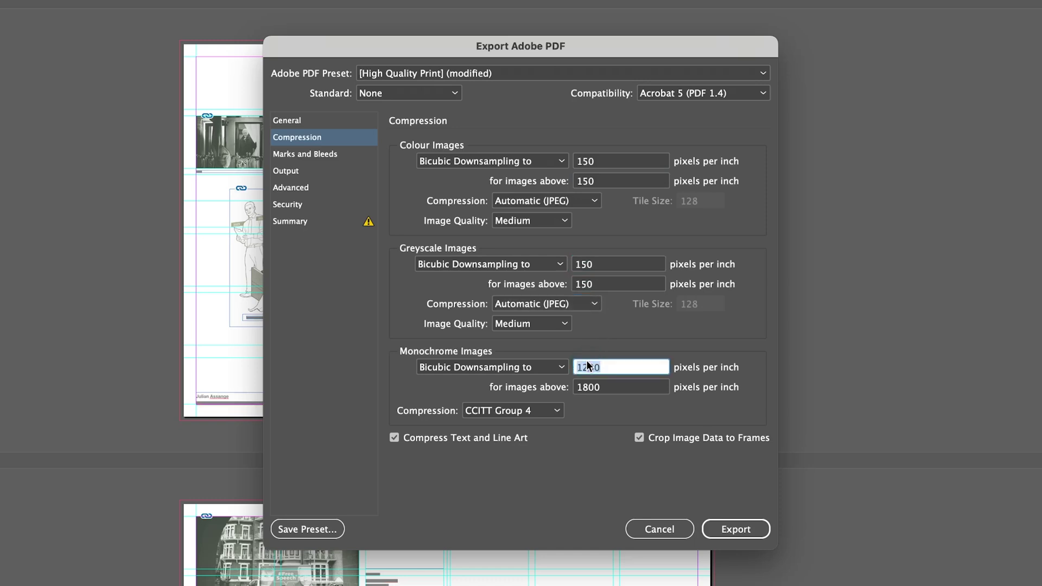
type("150")
key("Tab")
type("150")
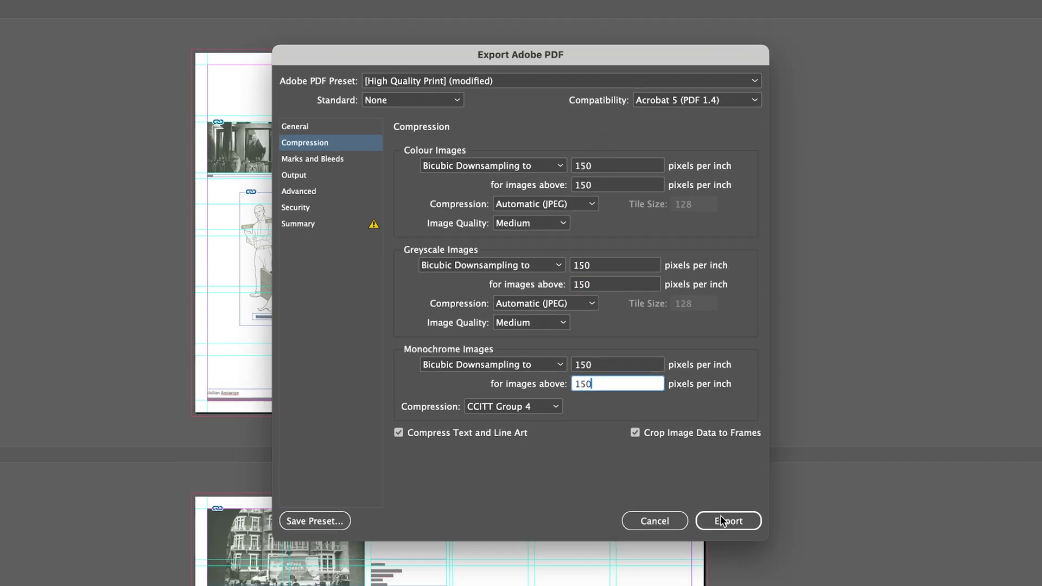
left_click(729, 524)
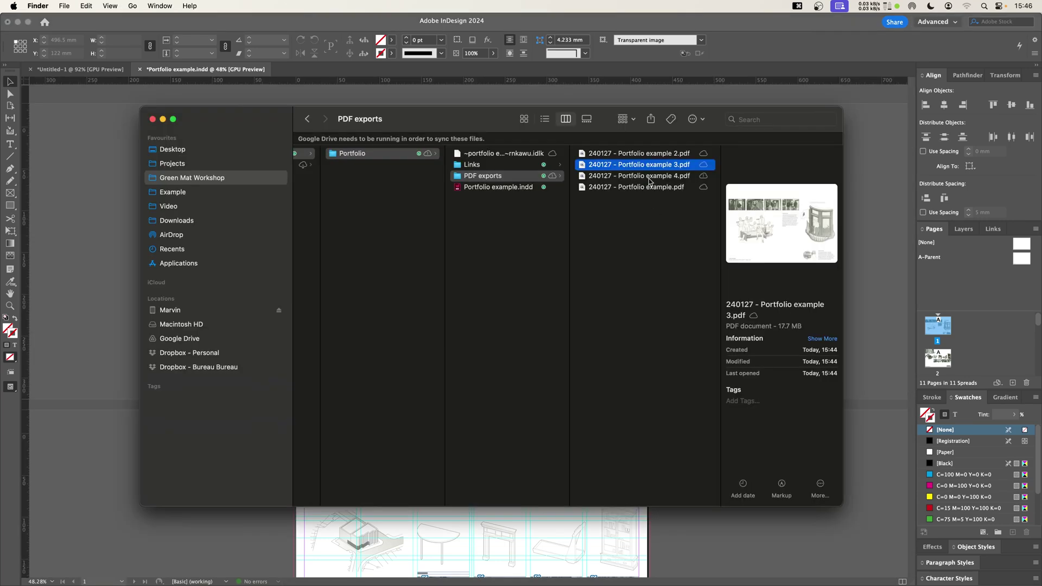
Select '240127 - Portfolio example 4.pdf' in Finder to confirm its 3.2 MB size.
left_click(651, 178)
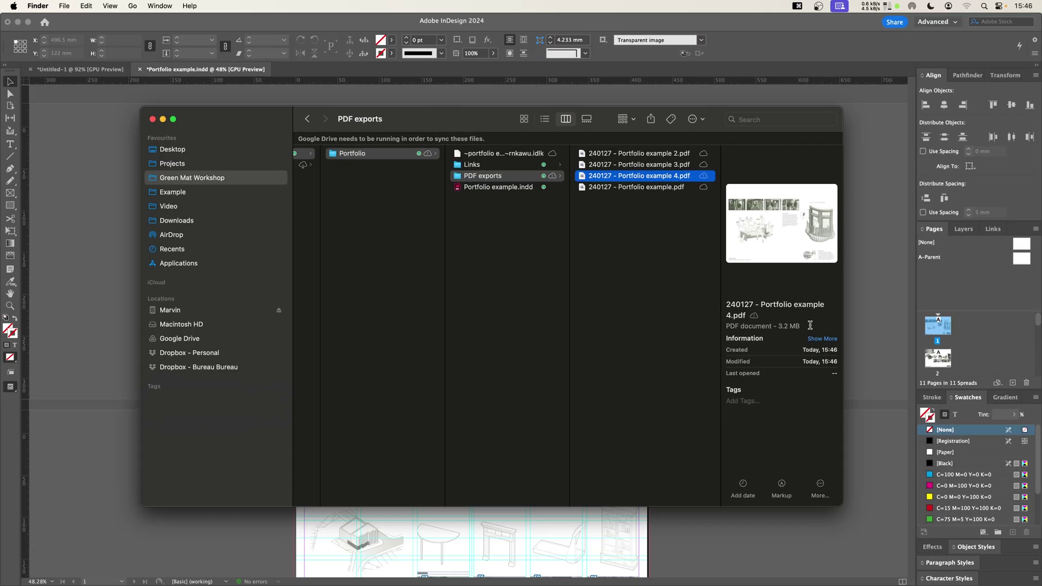
Open 240127 - Portfolio example 4.pdf in Preview and scroll through pages 1–8 to check quality.
double_click(658, 178)
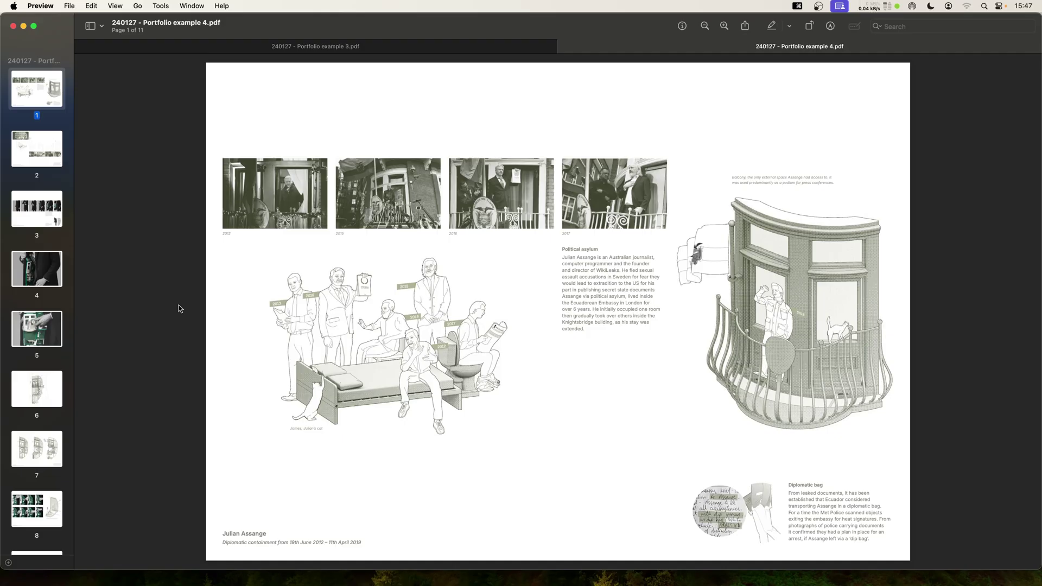
scroll(178, 308, "down", 2)
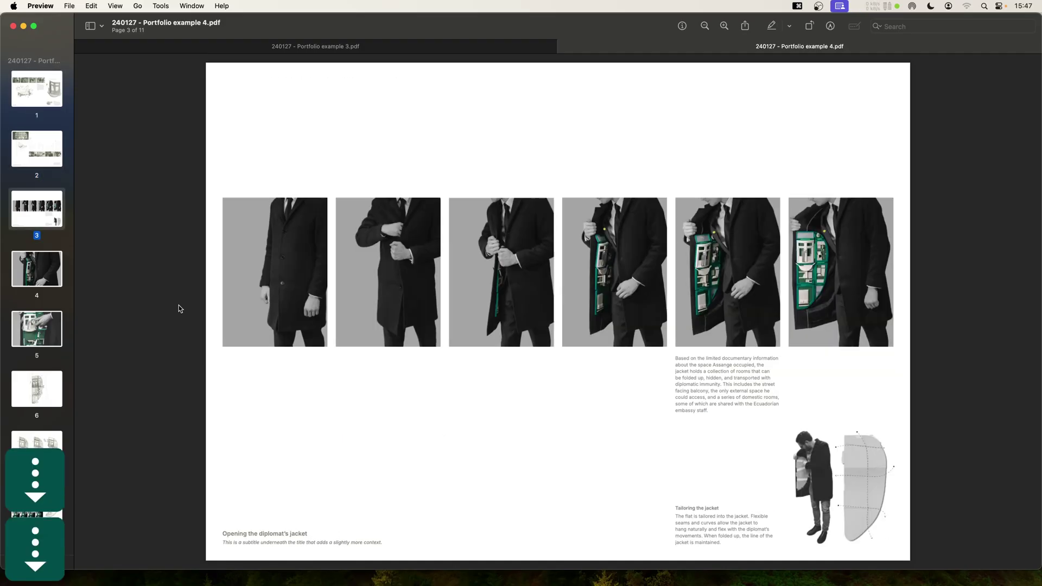
scroll(179, 307, "down", 2)
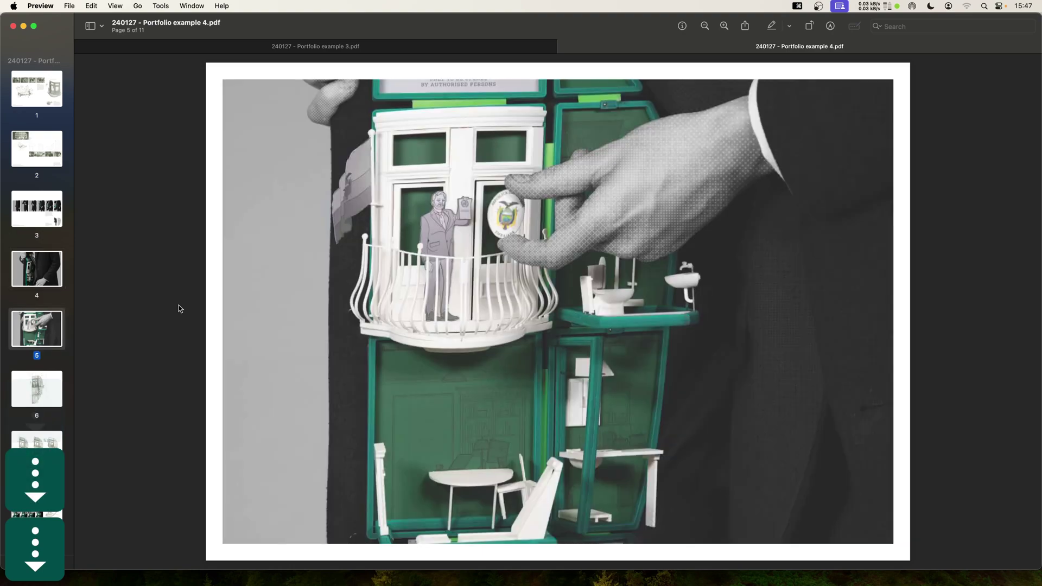
scroll(179, 309, "down", 1)
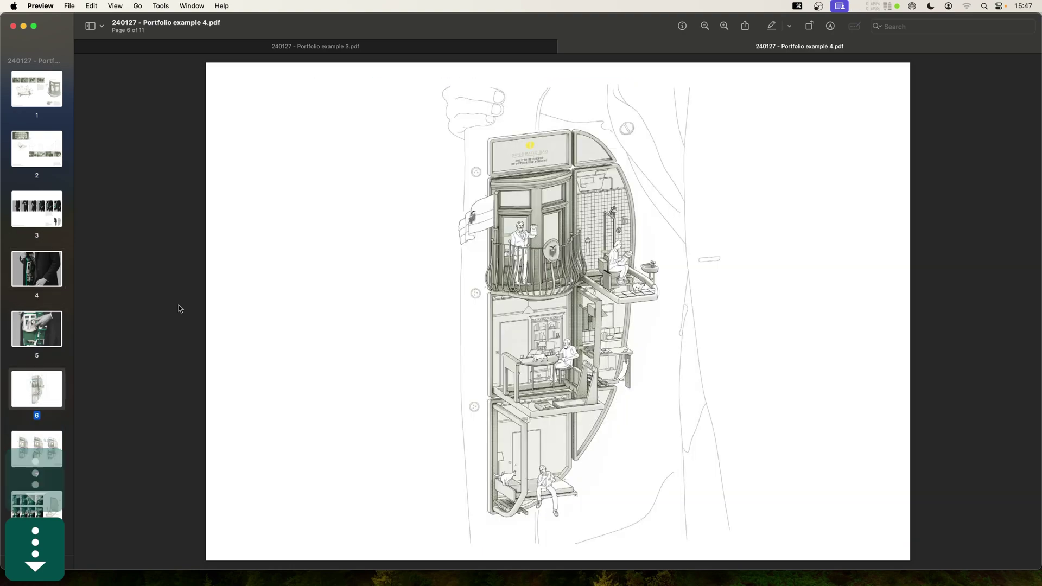
scroll(180, 309, "down", 2)
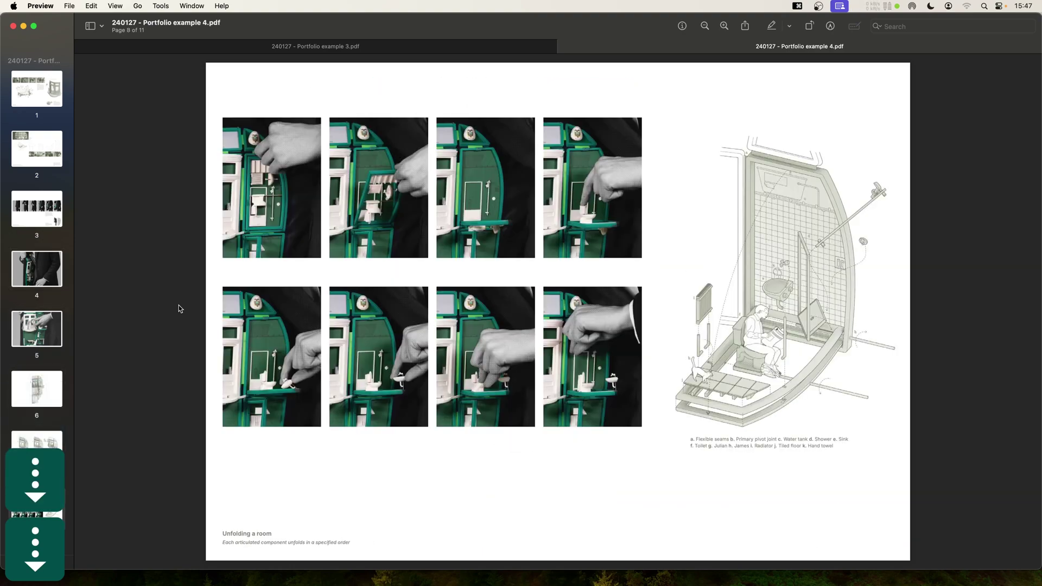